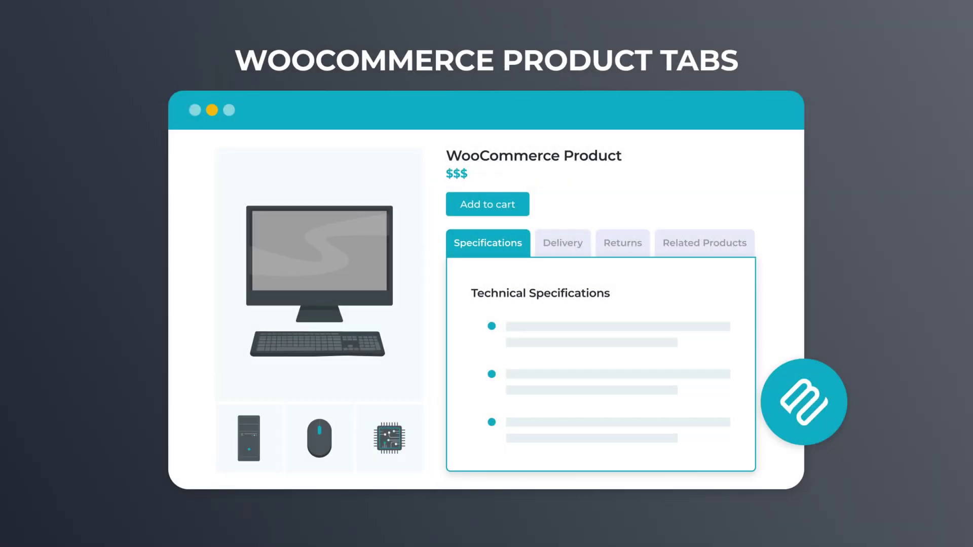
scroll(862, 265, "down", 5)
scroll(862, 264, "down", 5)
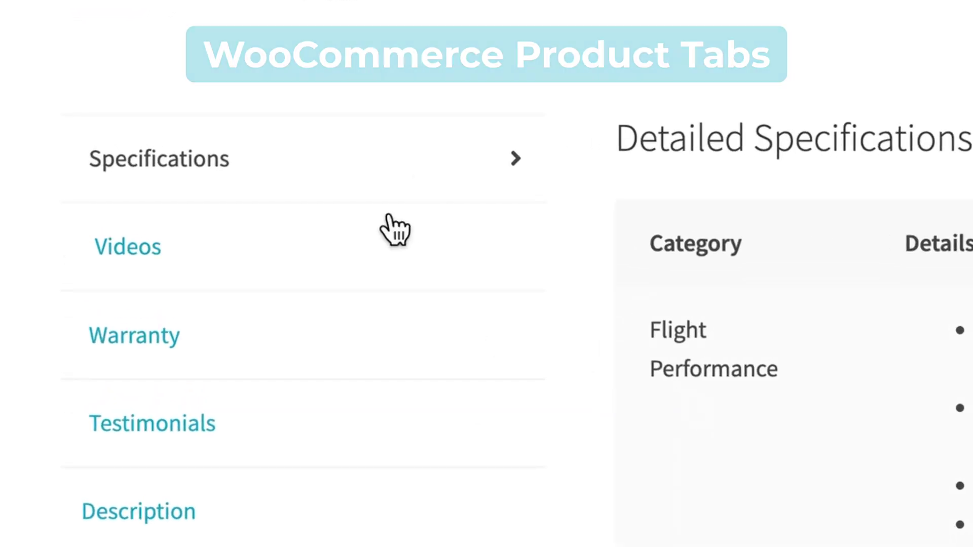
View the drone product's Videos, Warranty, Testimonials and Description tabs in turn
left_click(319, 259)
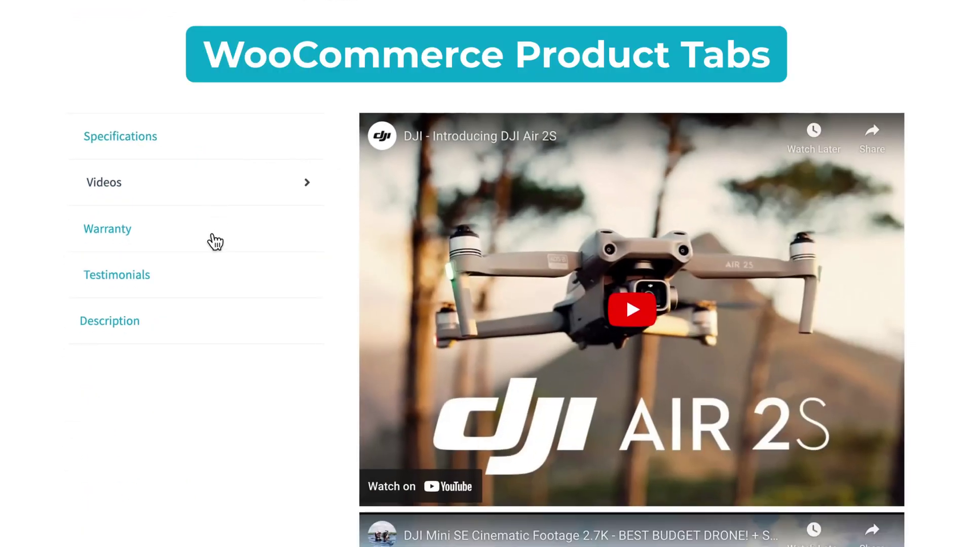
left_click(205, 242)
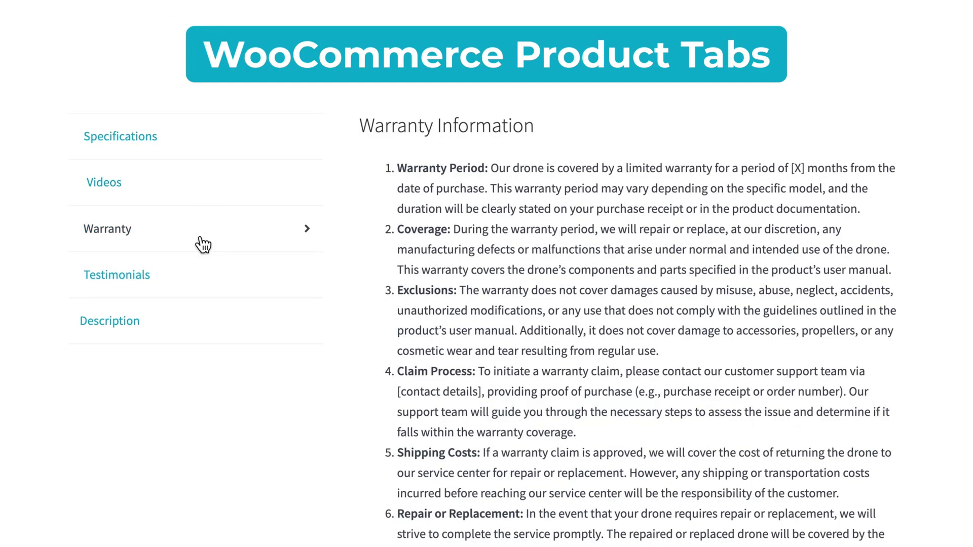
left_click(205, 274)
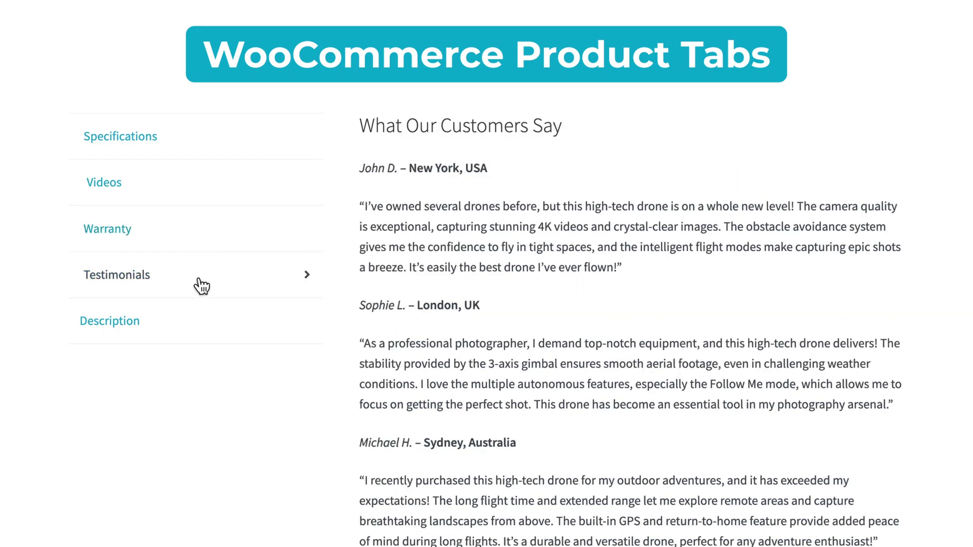
left_click(207, 334)
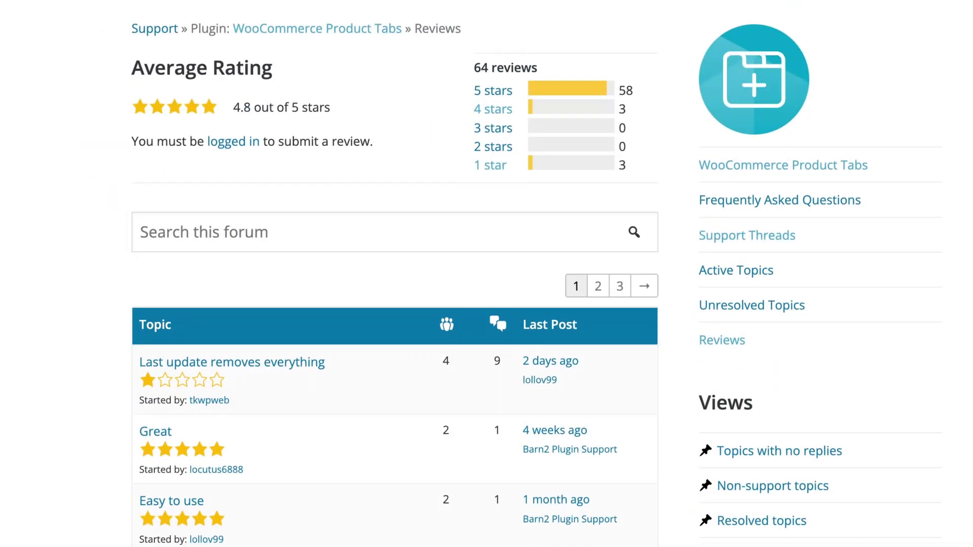
scroll(395, 304, "down", 10)
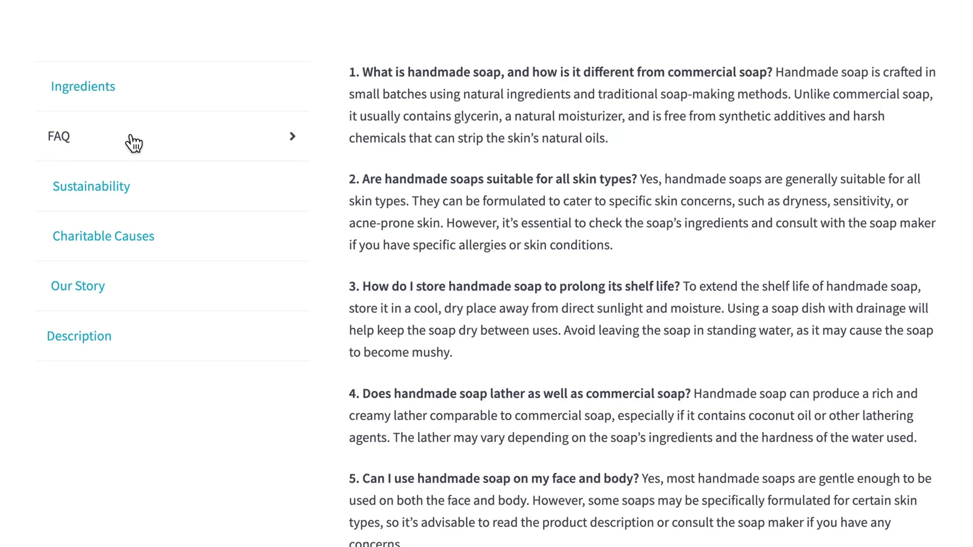
View the soap product's Sustainability, Charitable Causes, Our Story and Description tabs
left_click(198, 195)
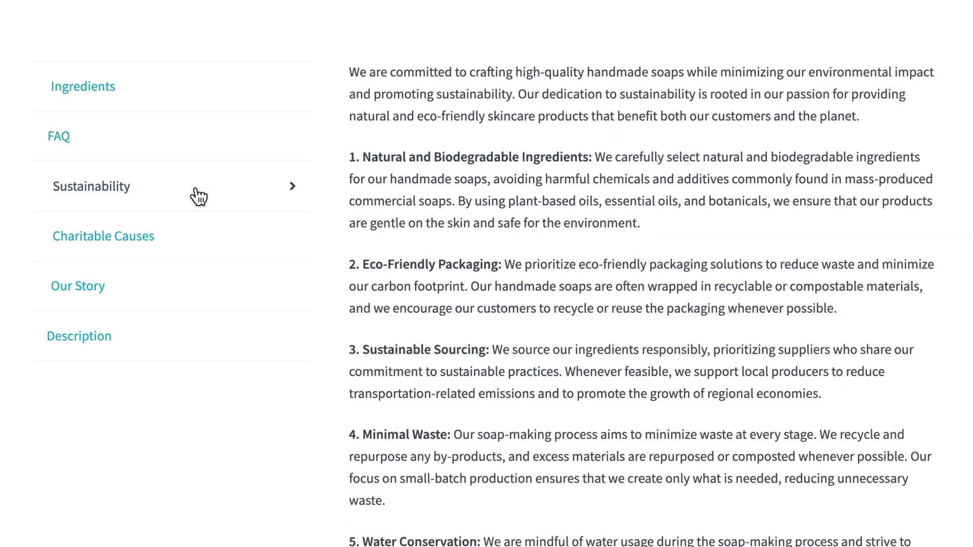
left_click(222, 248)
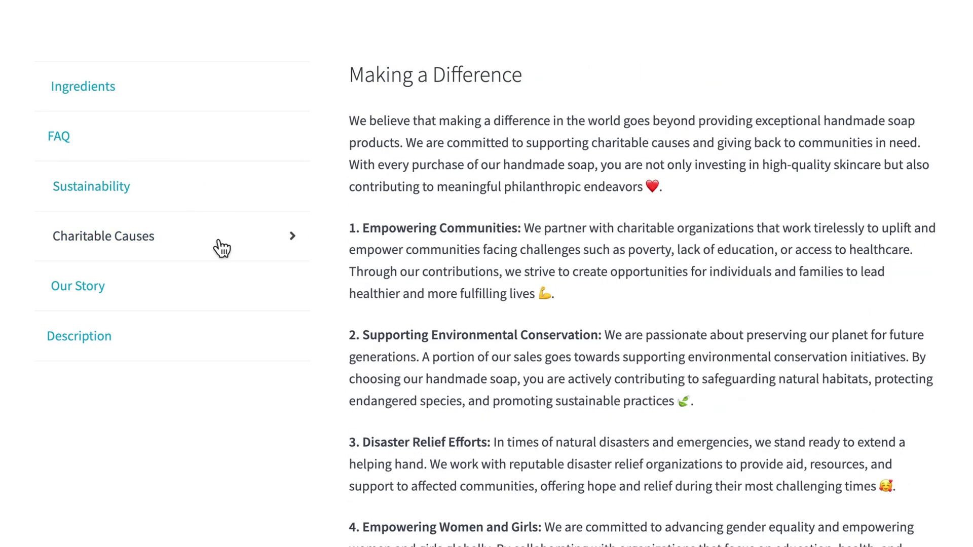
left_click(196, 295)
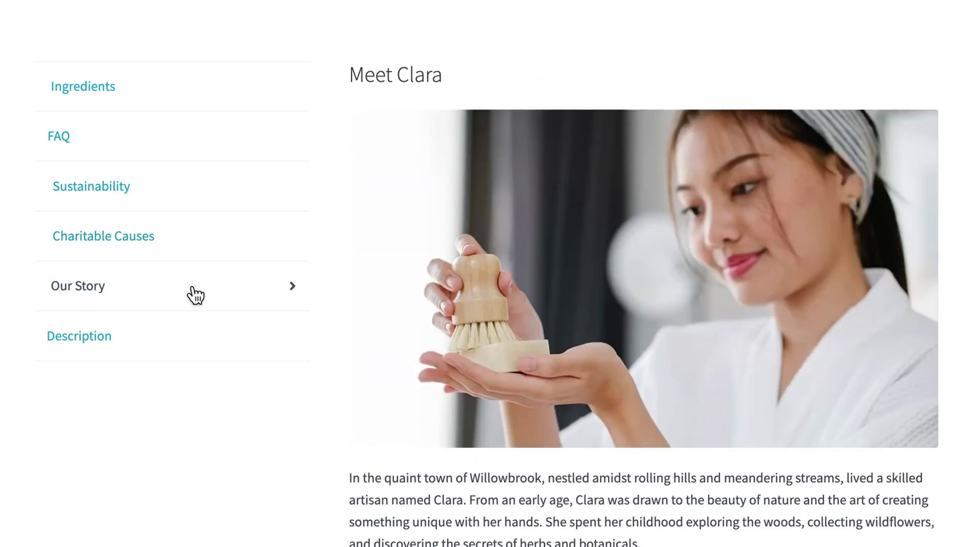
left_click(180, 355)
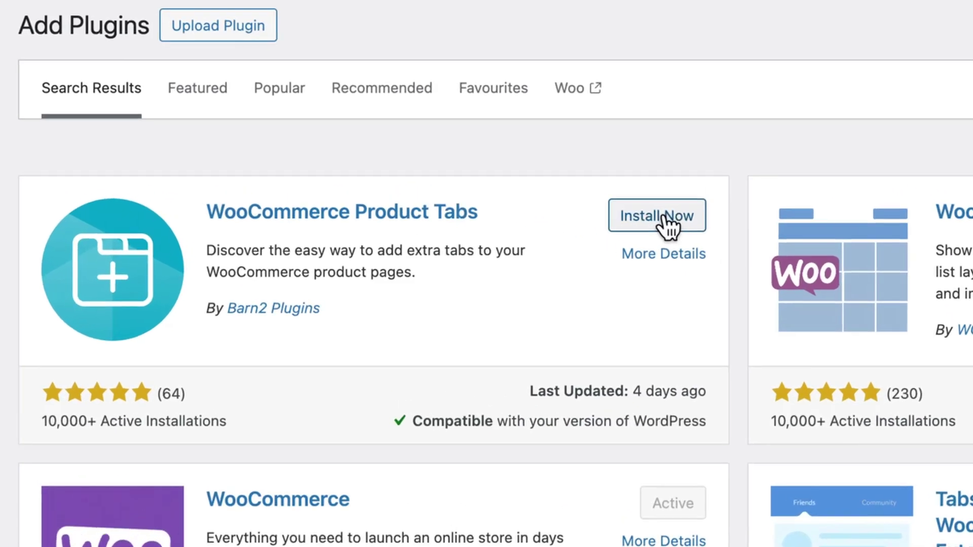
Install WooCommerce Product Tabs from the Add New search results
left_click(487, 150)
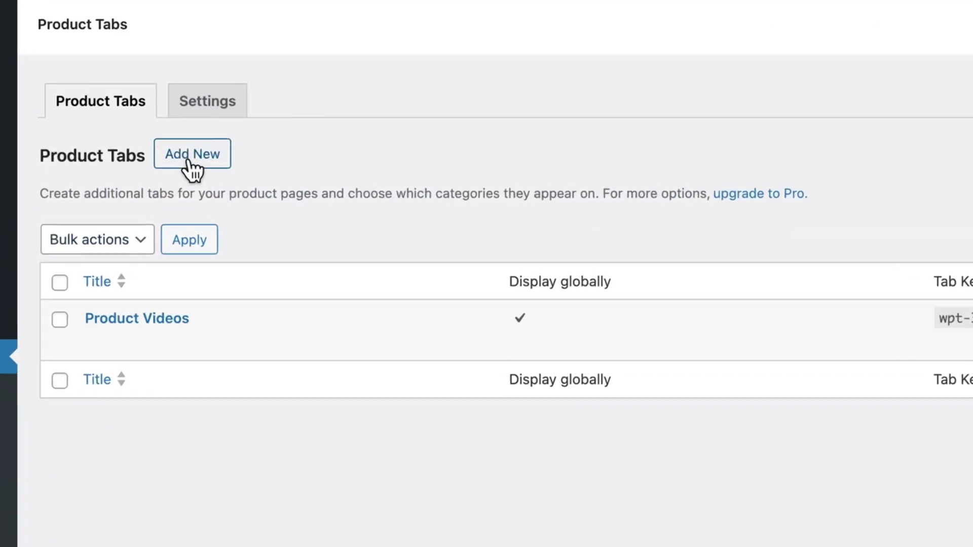
Add a product tab whose Inclusions category list includes only Coffee
left_click(186, 164)
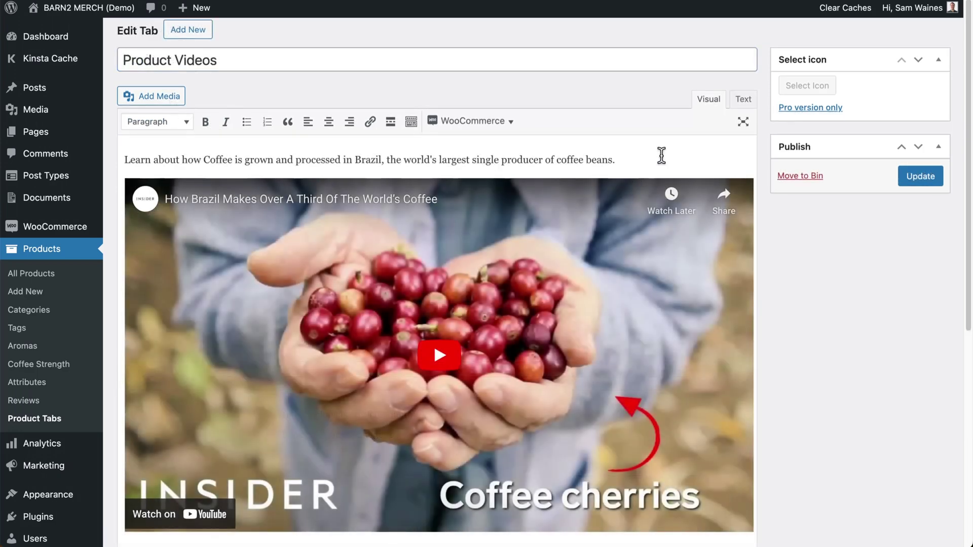
scroll(648, 159, "down", 5)
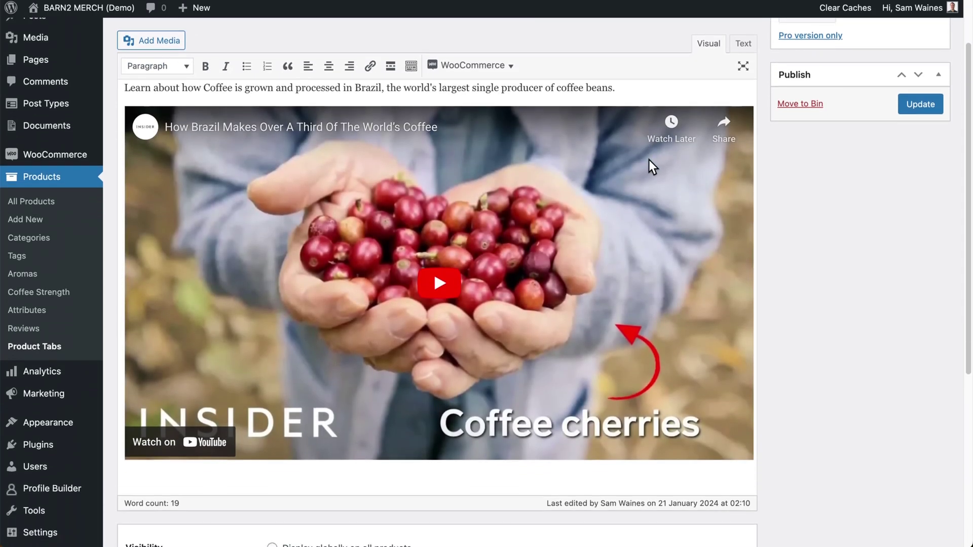
scroll(648, 159, "down", 5)
scroll(648, 161, "down", 2)
scroll(648, 160, "down", 2)
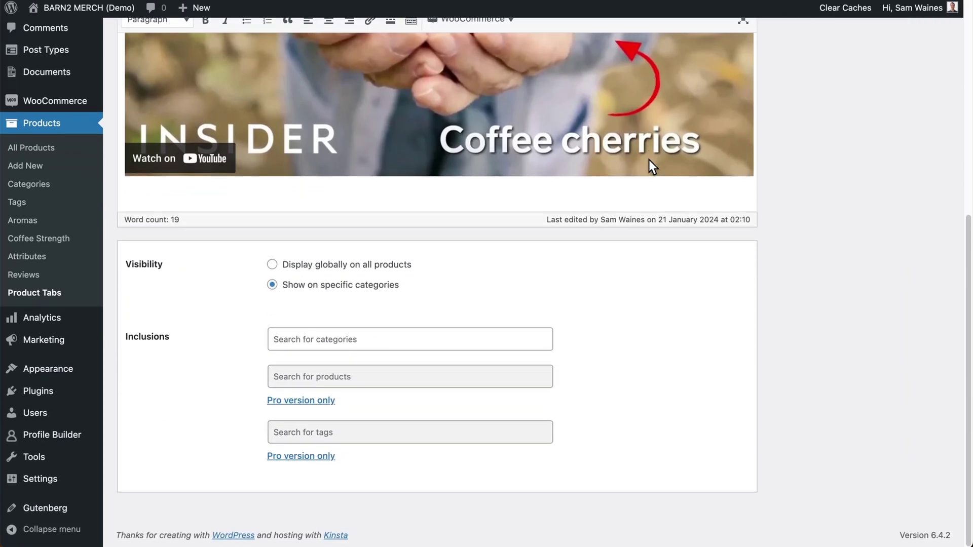
left_click(335, 338)
type("co")
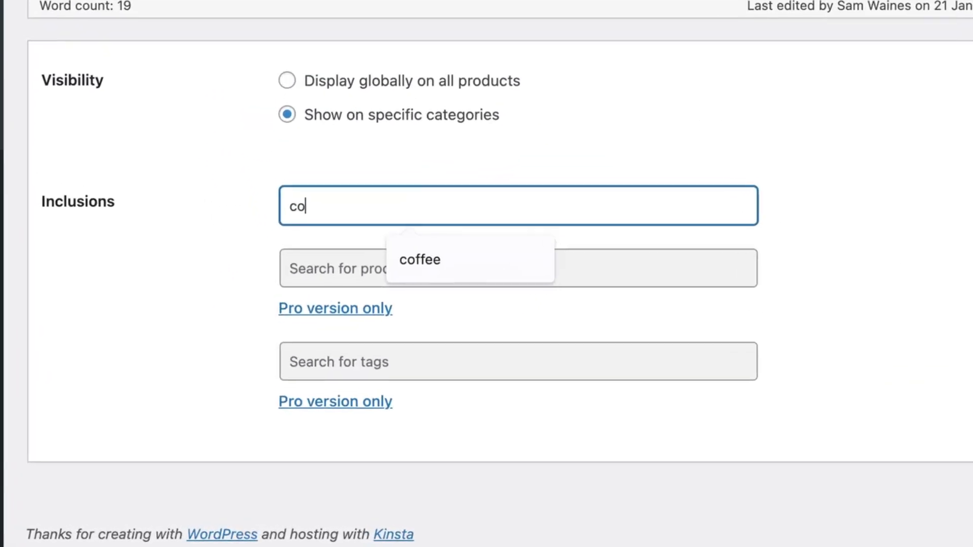
type("ffee")
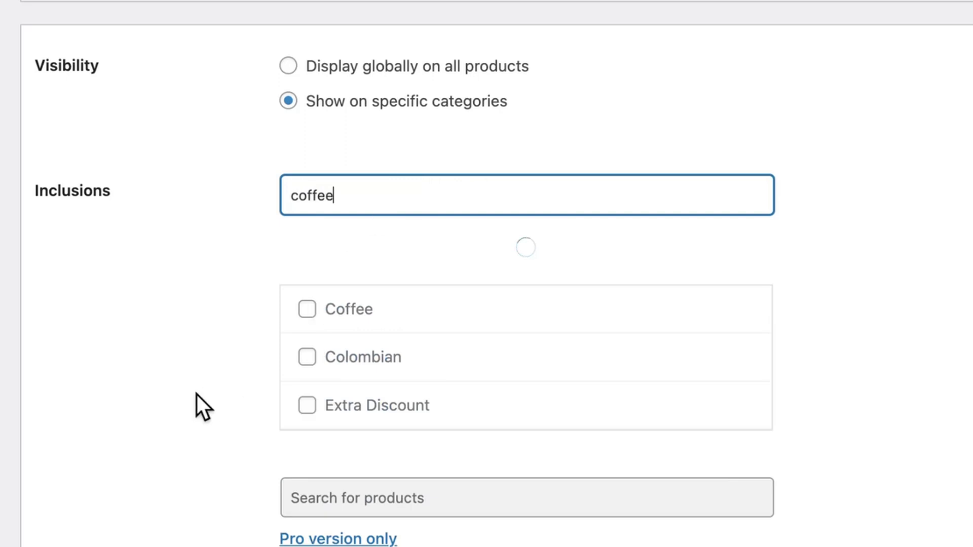
left_click(305, 262)
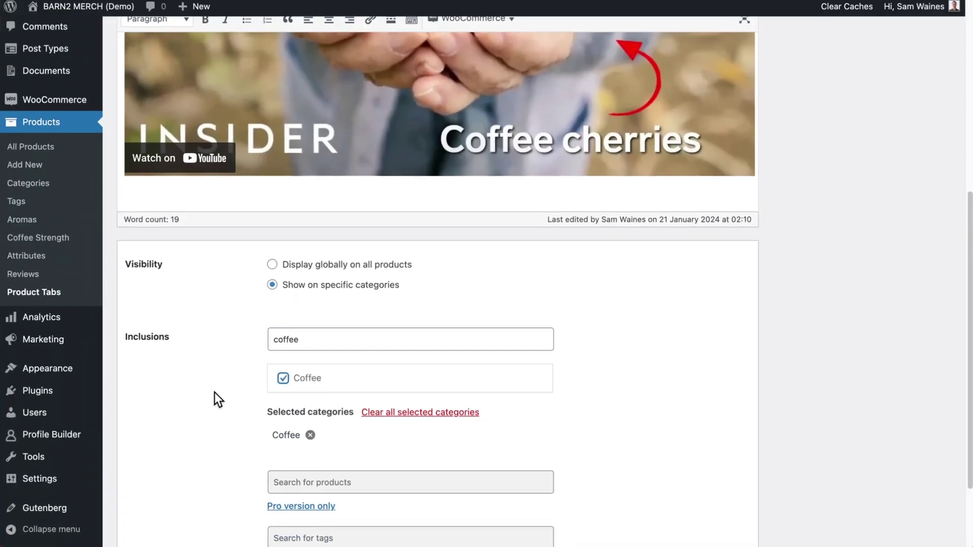
scroll(214, 393, "down", 2)
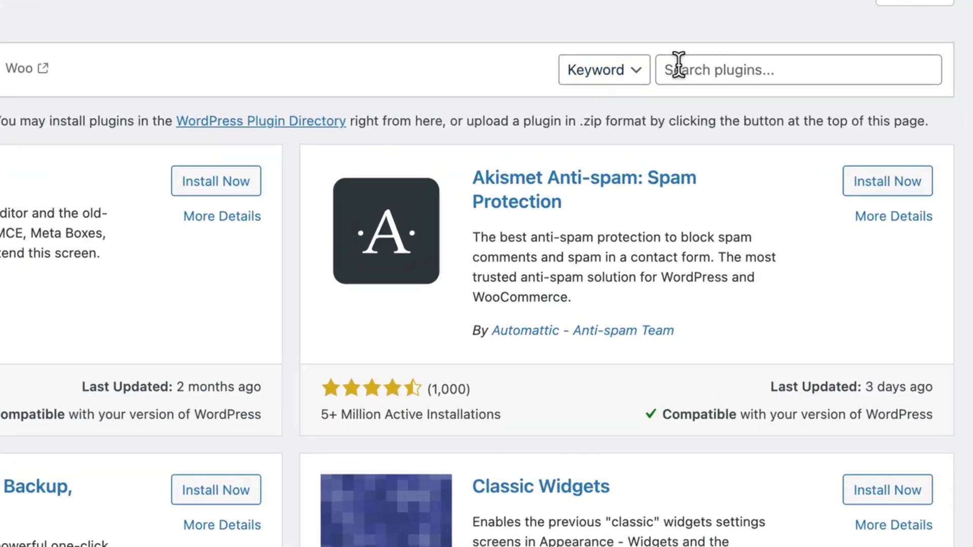
Search the plugin directory for 'WooCommerce Product Tabs' and install it
left_click(784, 77)
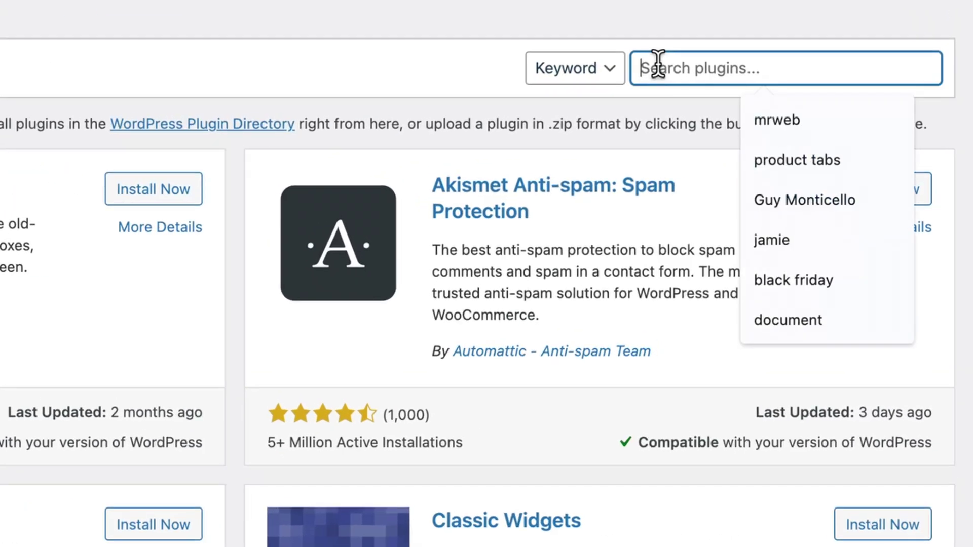
type("WooCommerce Product Tabs")
key("Return")
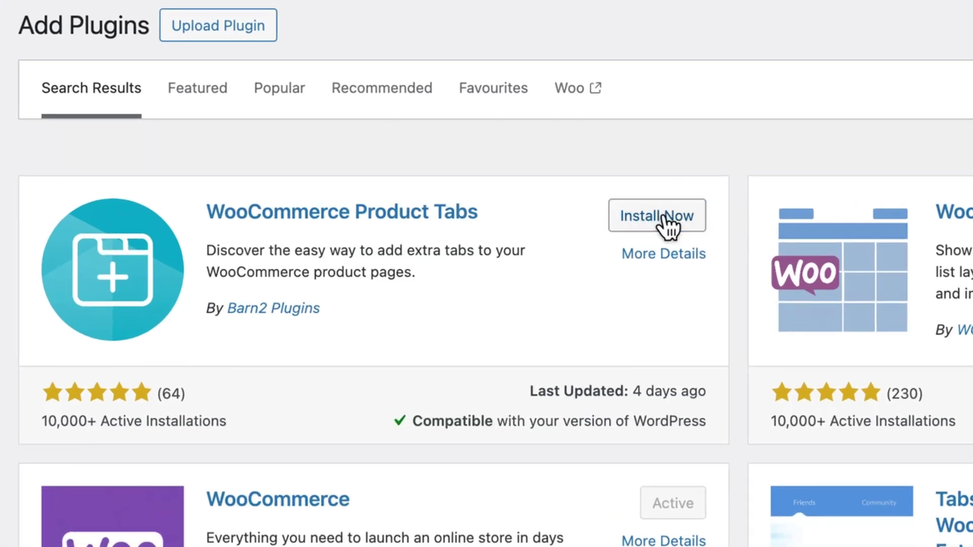
left_click(657, 216)
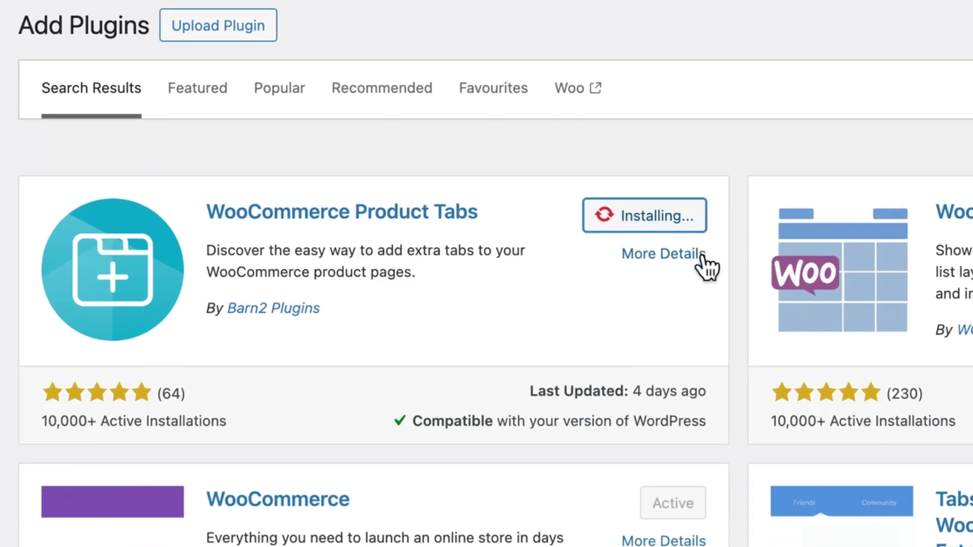